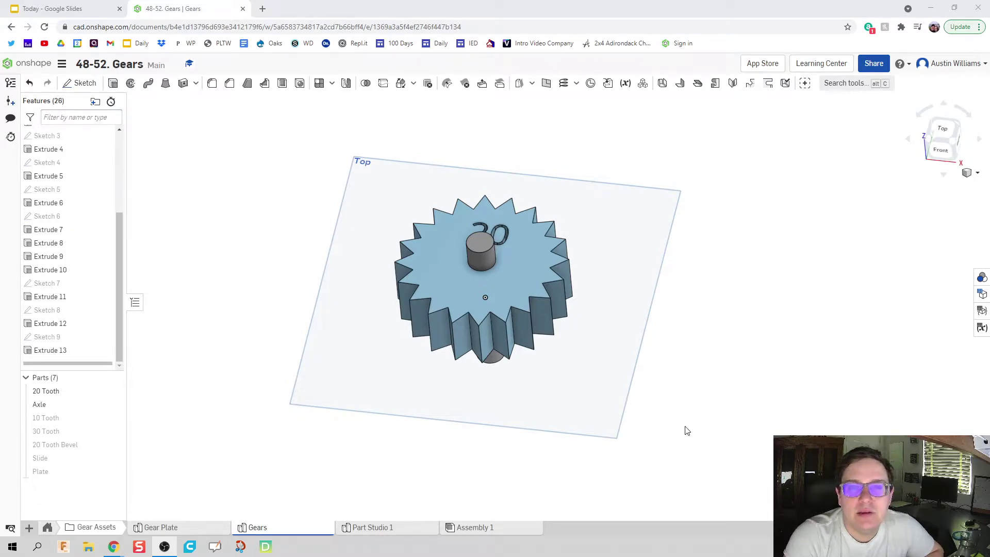
- Pan, zoom and orbit around the gear, checking it from the front and top views
scroll(701, 408, "down", 2)
middle_click_drag(713, 395, 730, 339)
scroll(721, 300, "up", 1)
middle_click_drag(721, 301, 649, 418)
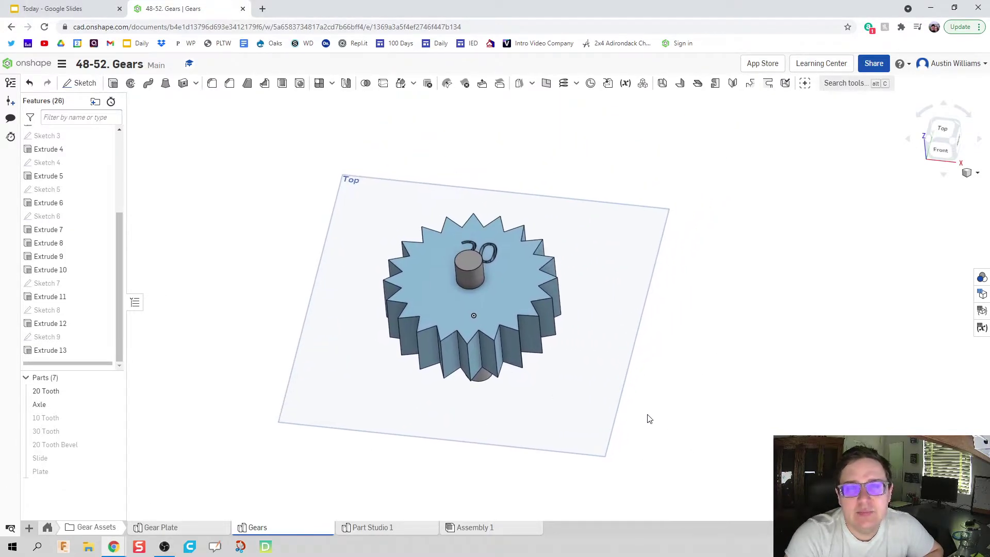
scroll(542, 336, "up", 1)
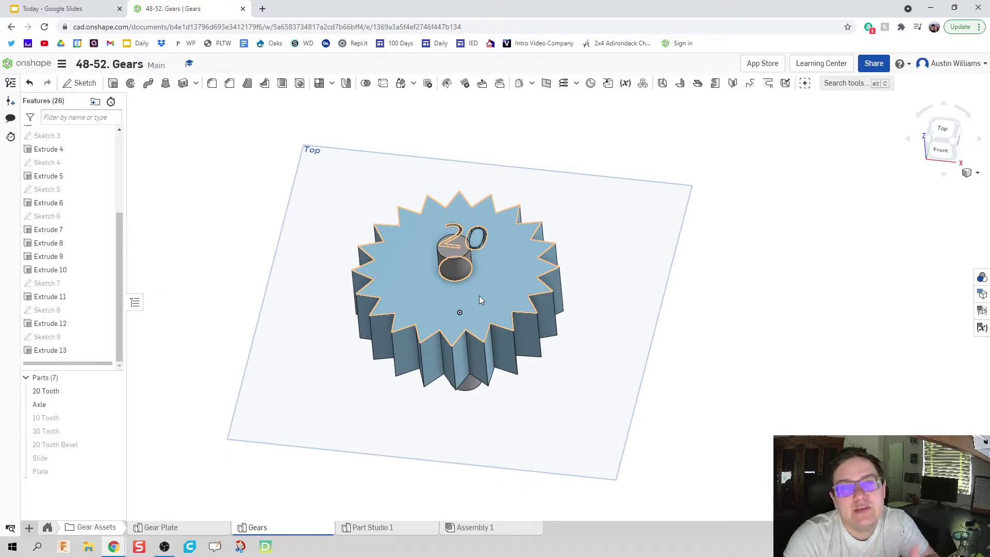
left_click(948, 156)
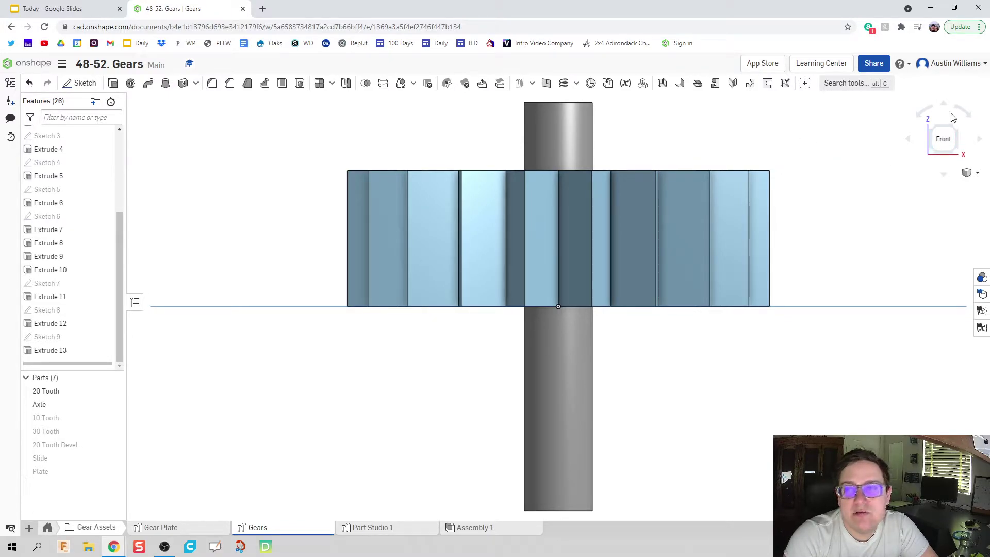
right_click_drag(875, 138, 867, 155)
left_click(936, 126)
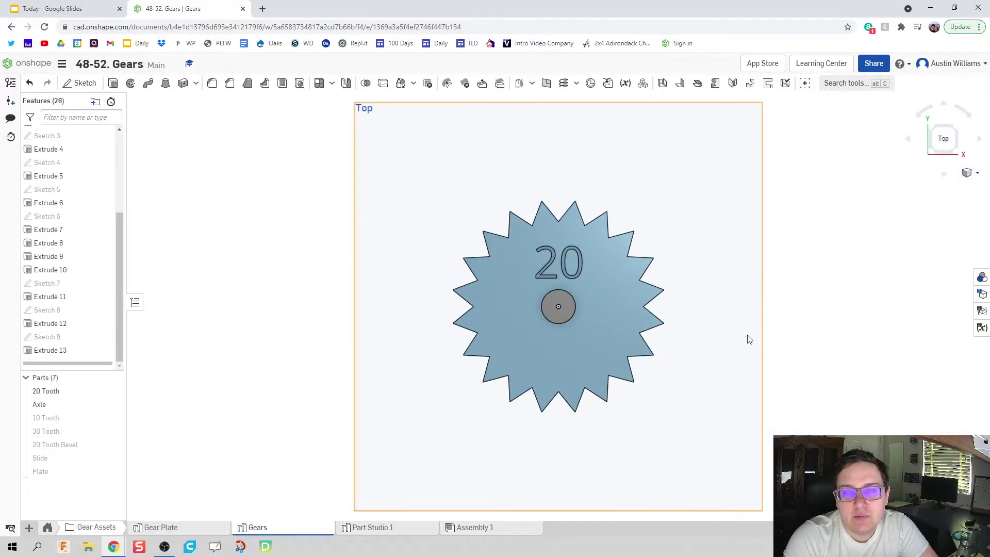
right_click_drag(890, 301, 853, 256)
middle_click_drag(634, 413, 654, 315)
scroll(654, 315, "up", 3)
middle_click_drag(637, 349, 639, 449)
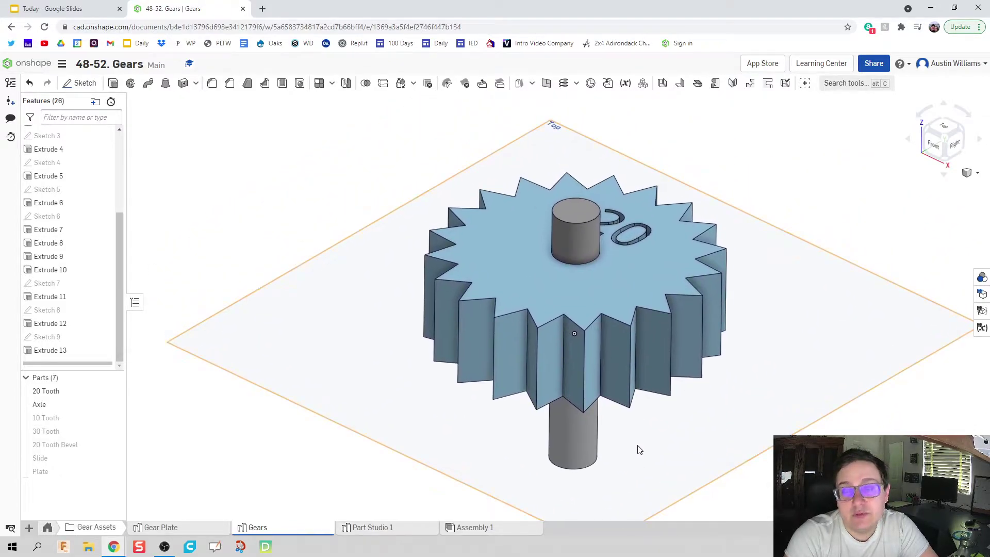
left_click(935, 145)
right_click_drag(877, 183, 373, 242)
scroll(854, 199, "down", 2)
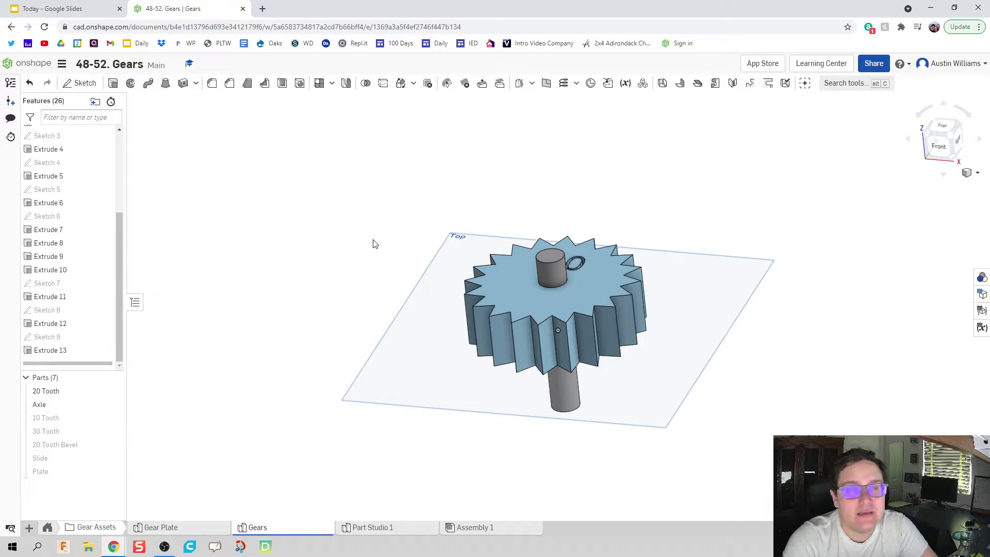
scroll(104, 165, "up", 5)
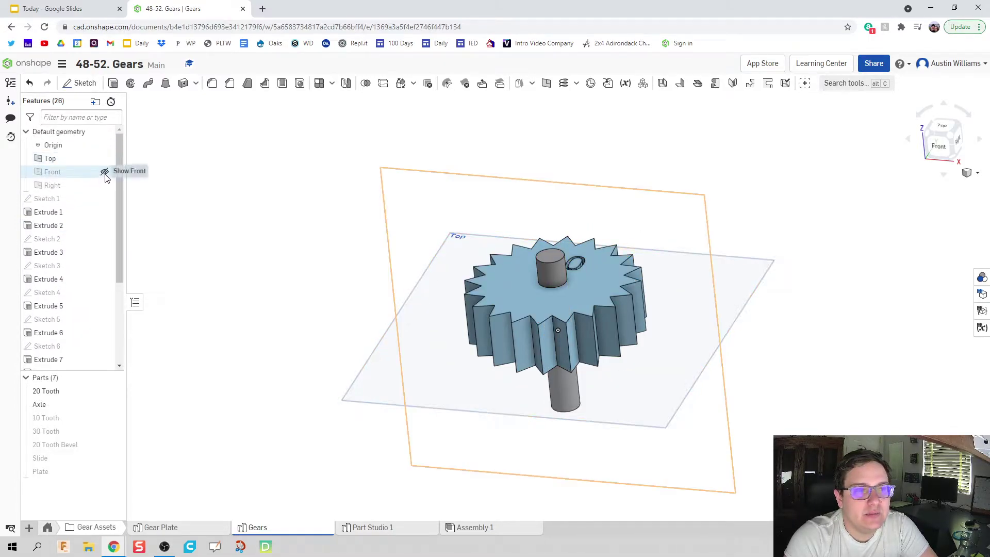
- Show Sketch 1 and set the view normal to the Top plane
left_click(103, 199)
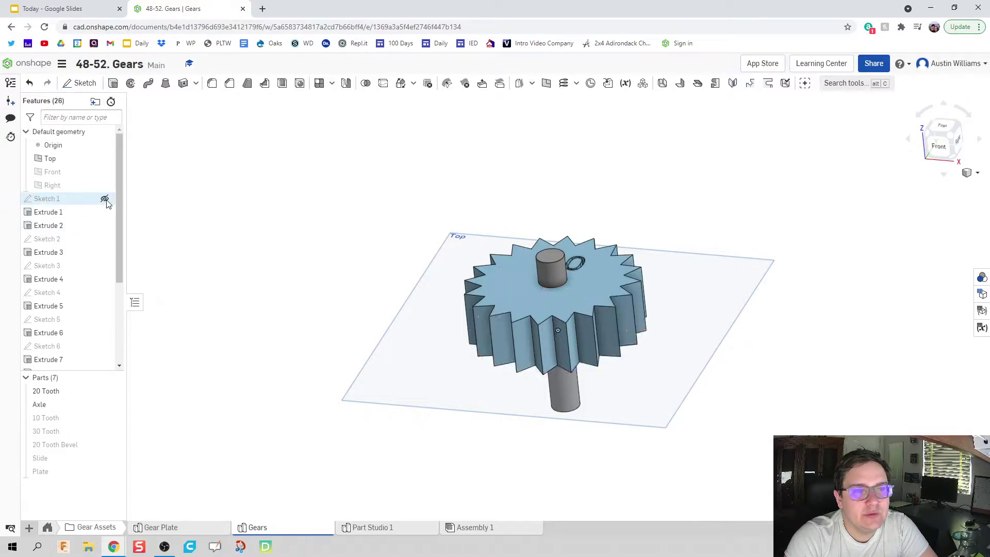
right_click(304, 261)
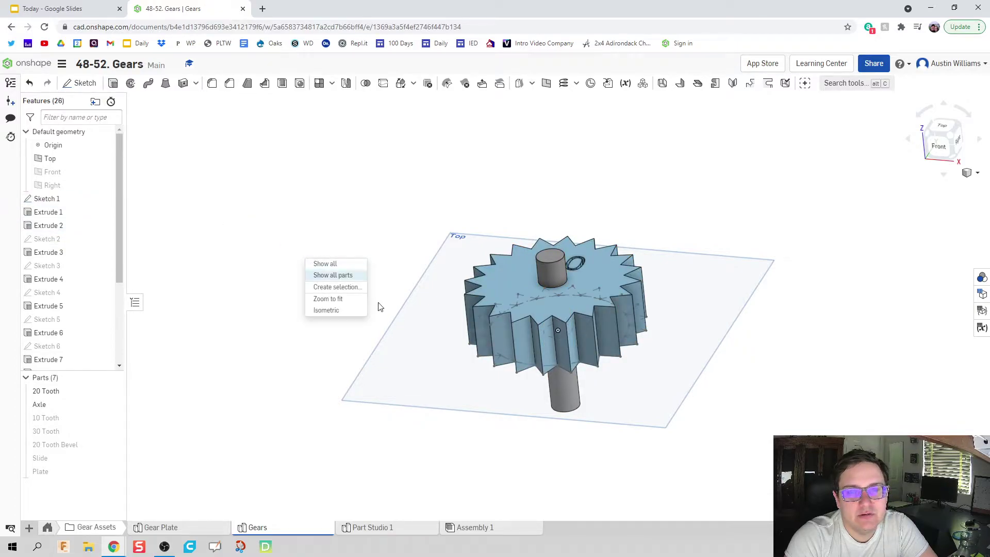
left_click(409, 360)
key("Up")
right_click(408, 353)
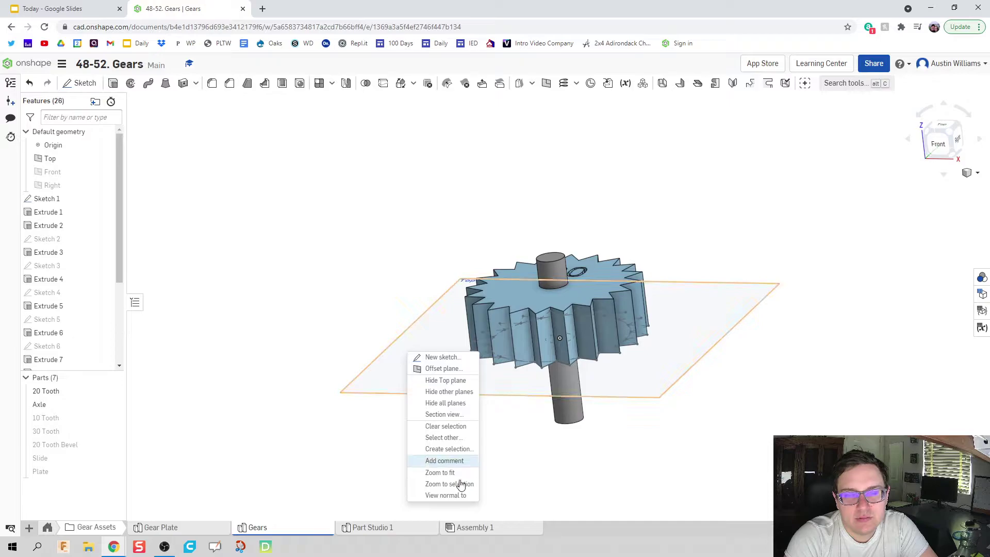
left_click(454, 495)
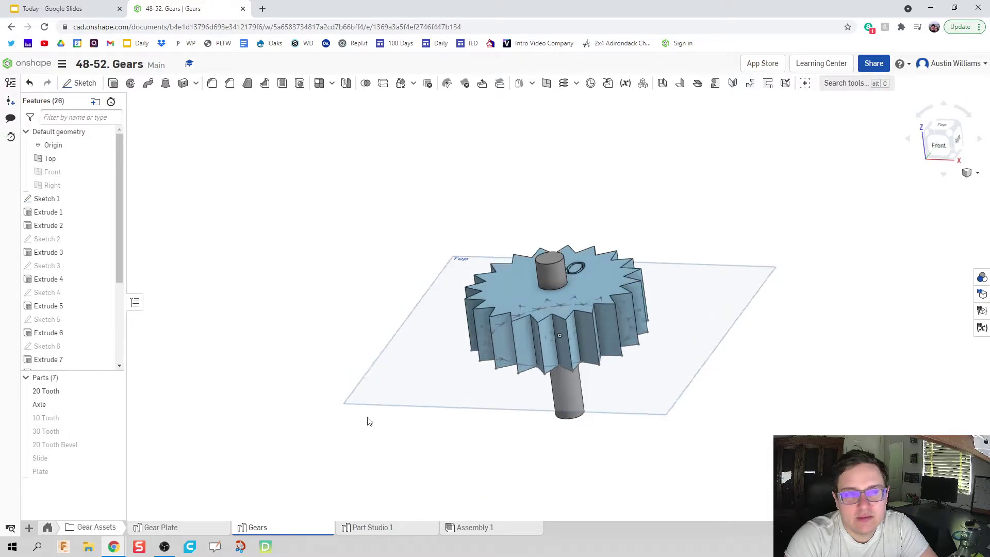
- Open Sketch 1 for editing and zoom in on the gear profile
double_click(77, 200)
scroll(388, 310, "up", 3)
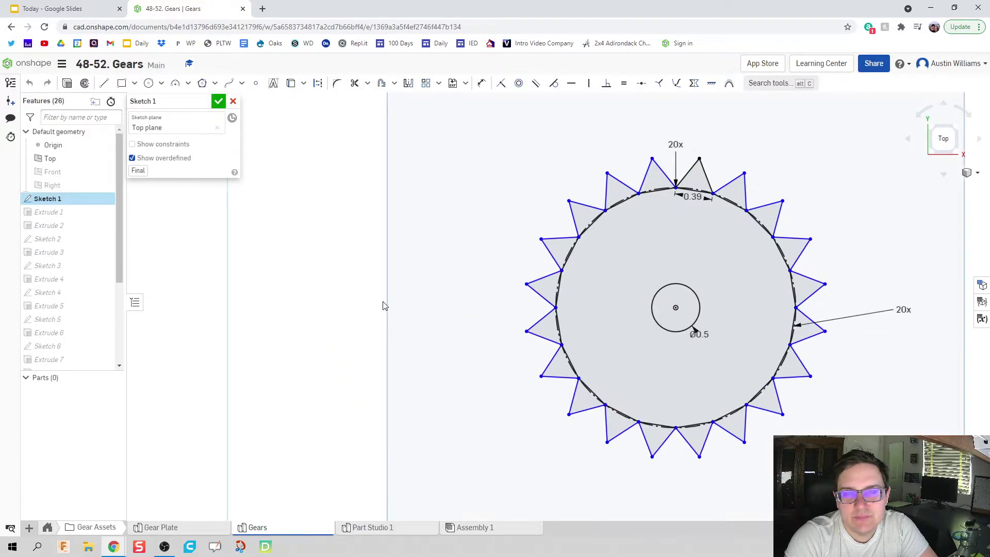
scroll(382, 306, "up", 2)
scroll(78, 268, "down", 1)
mouse_move(246, 254)
middle_mouse_down()
mouse_move(332, 273)
mouse_move(397, 271)
middle_mouse_up()
scroll(330, 263, "up", 5)
scroll(320, 263, "down", 7)
- Draw a horizontal line through the gear's centre and convert it to construction geometry
key("l")
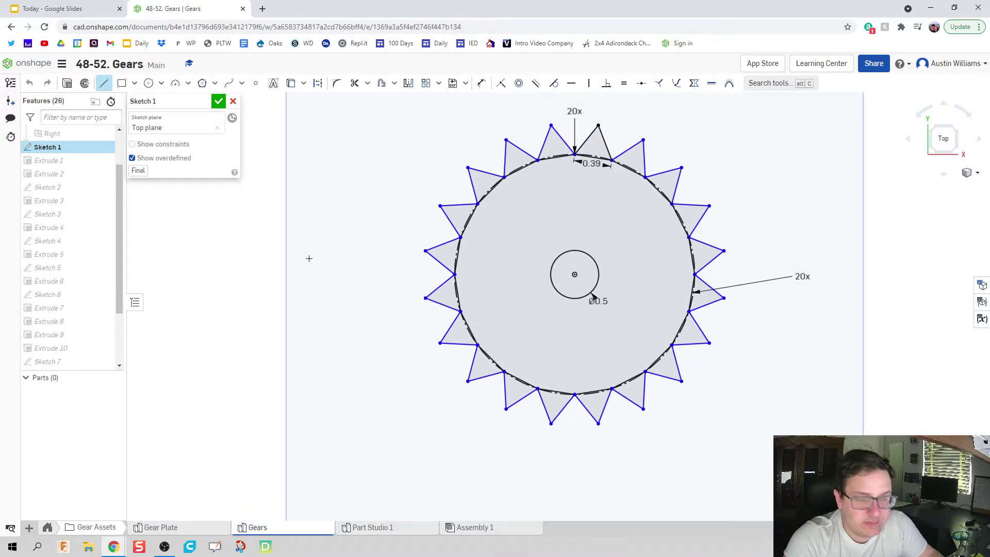
left_click(287, 273)
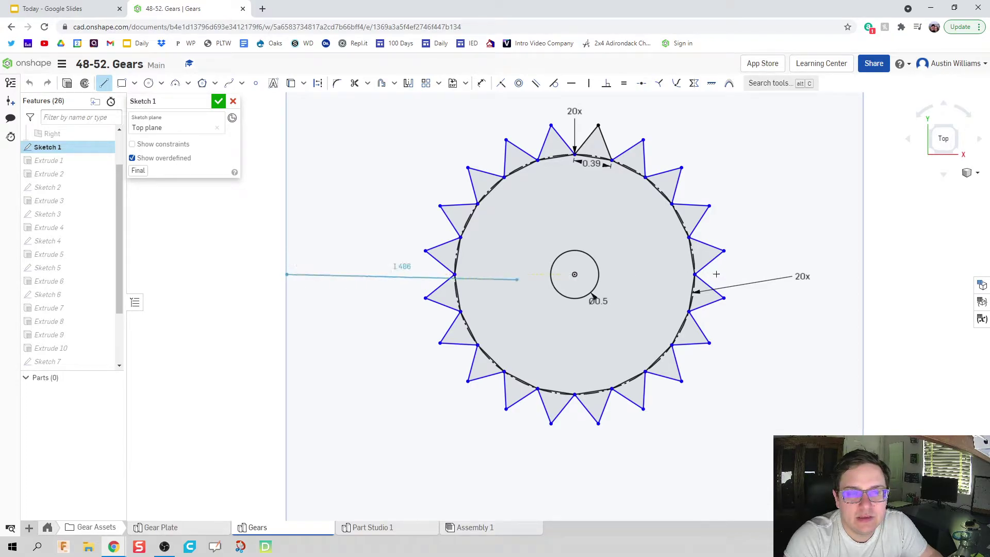
left_click(862, 274)
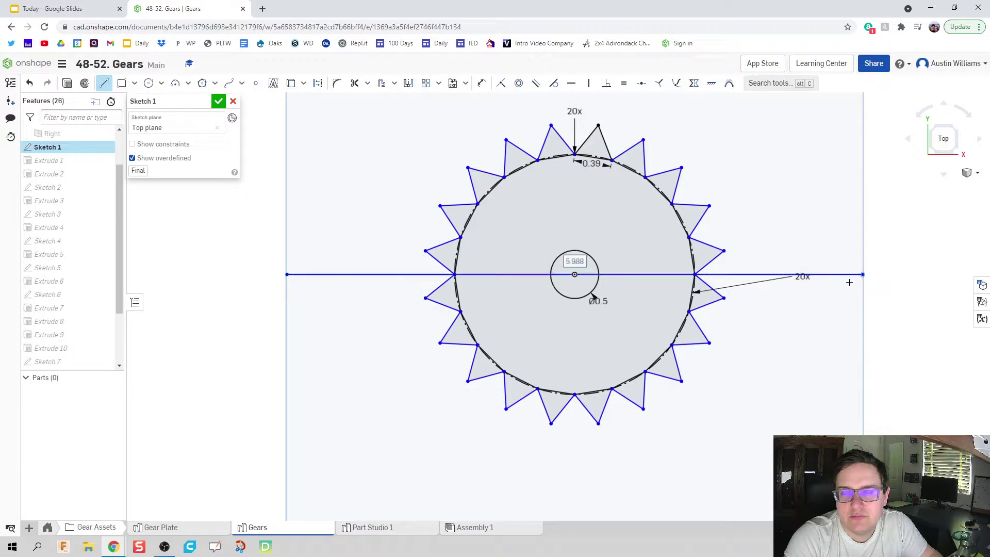
key("Escape")
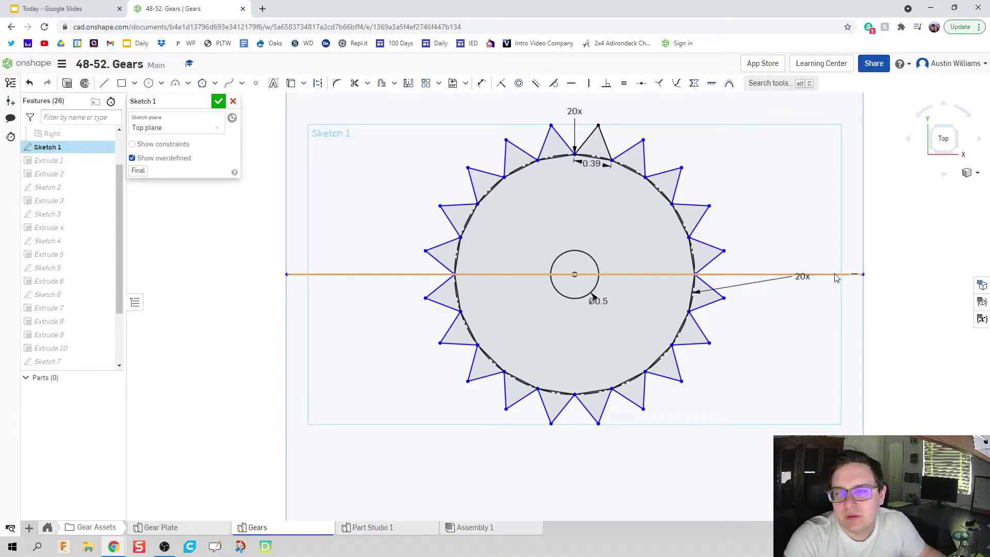
right_click(851, 275)
left_click(859, 313)
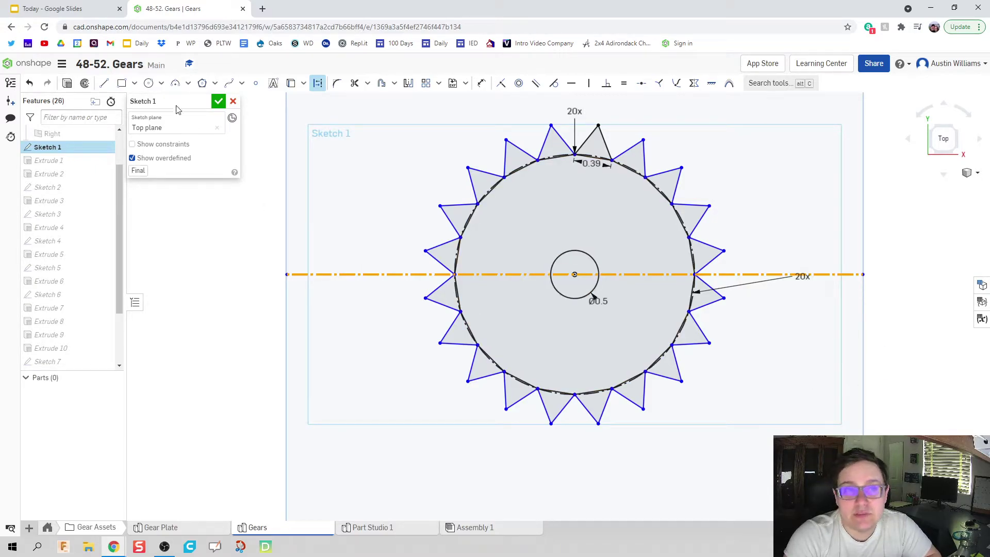
- Close Sketch 1 and clear the selection
left_click(217, 101)
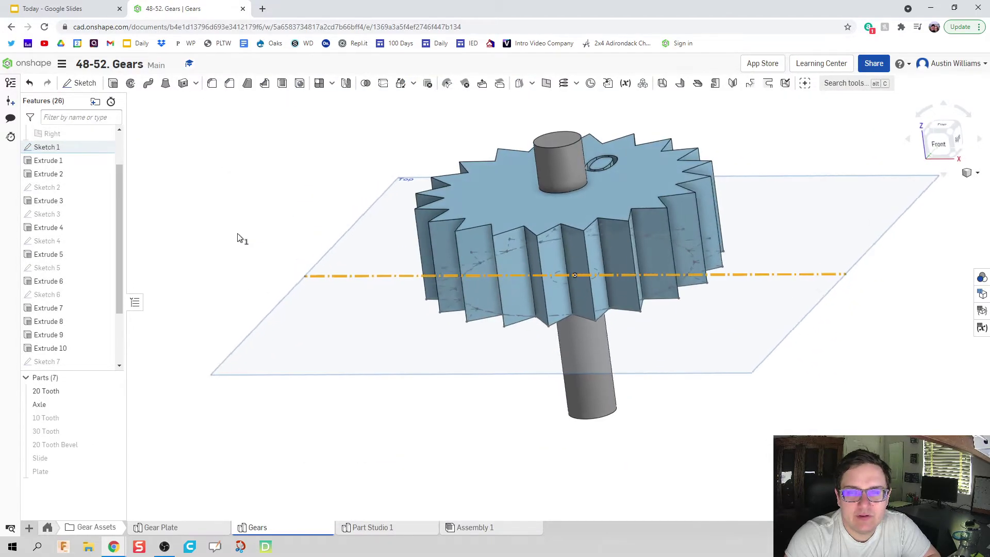
middle_click_drag(261, 307, 262, 328)
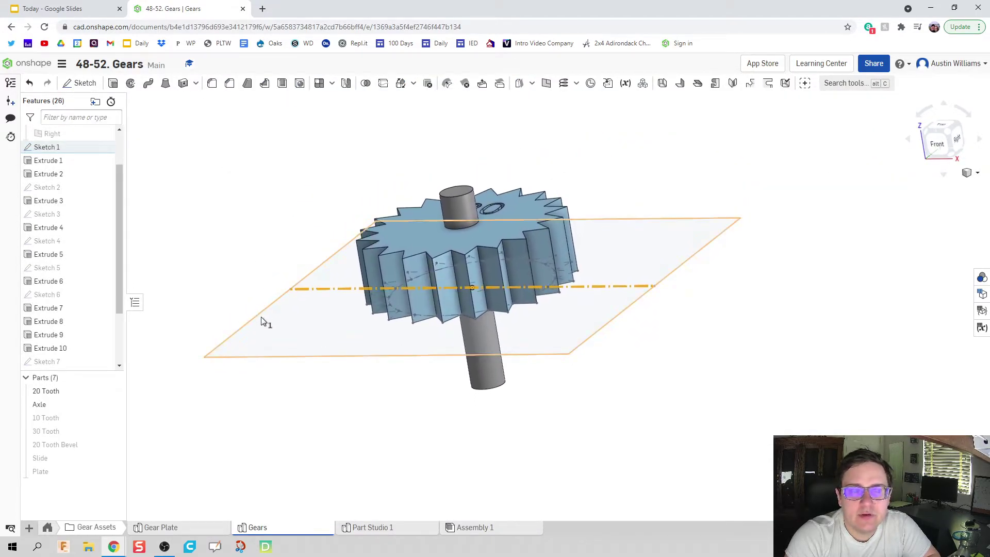
left_click(268, 195)
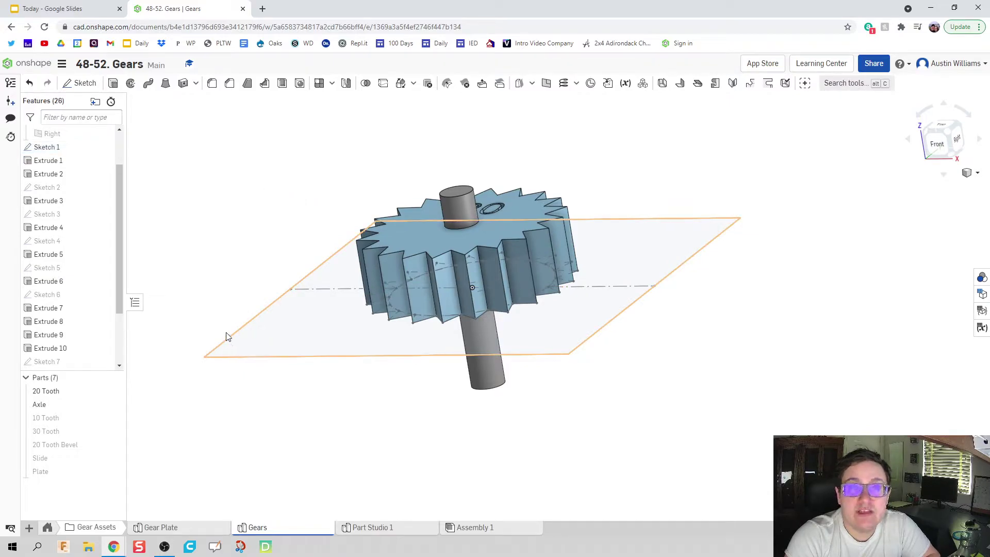
- Select the 20 Tooth gear and Axle parts in the Parts list
left_click(112, 392)
left_click(94, 405)
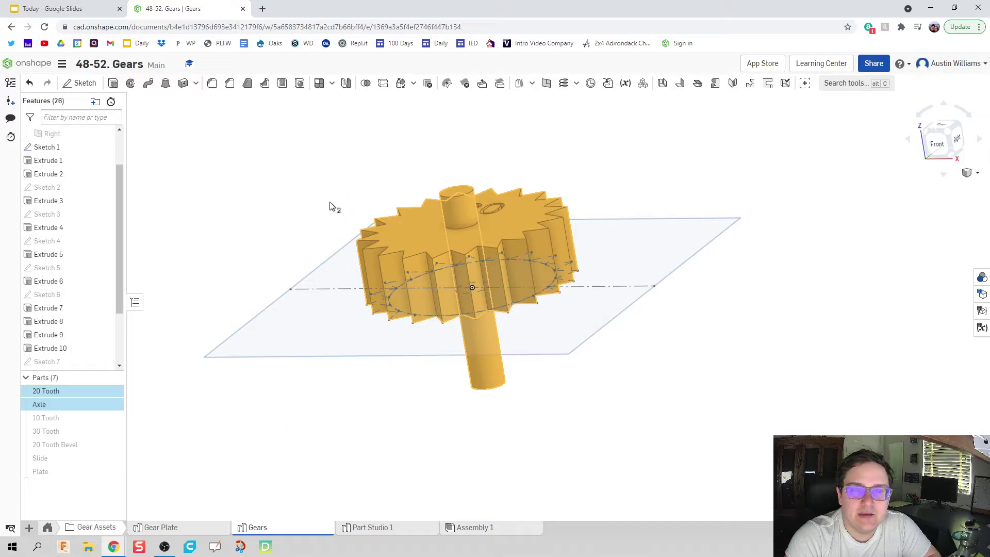
middle_click_drag(349, 203, 404, 232)
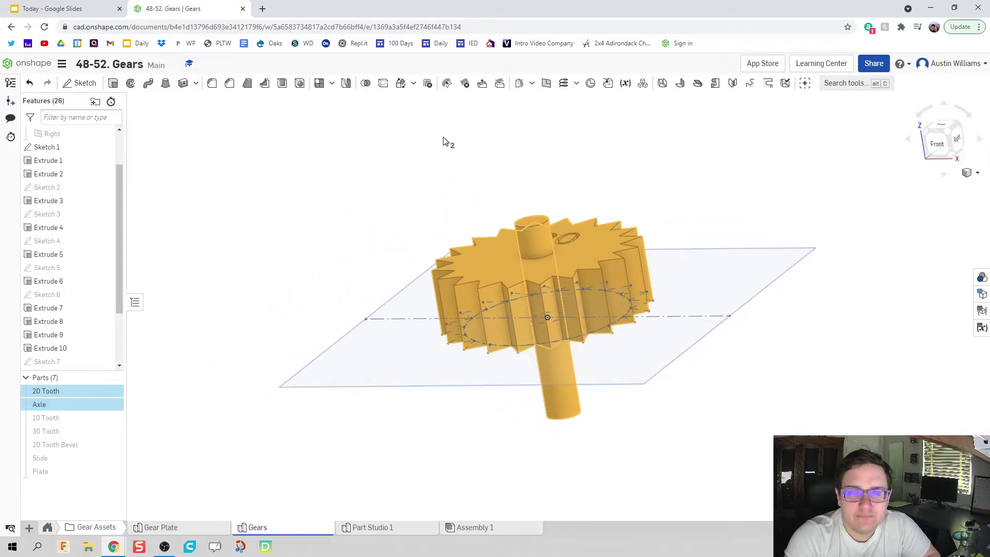
- Start a Transform on 20 Tooth and Axle and set its type to Rotate
left_click(401, 88)
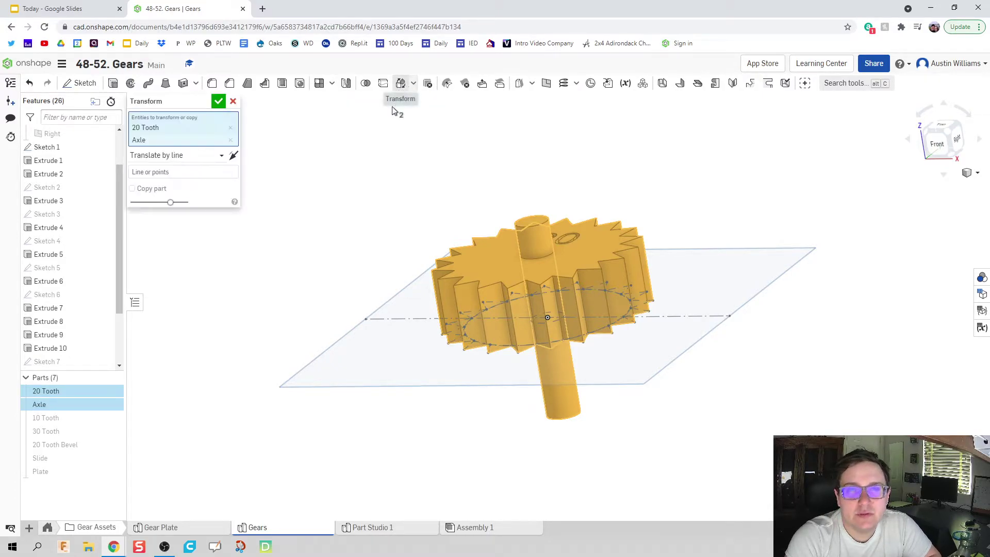
mouse_move(380, 203)
middle_mouse_down()
mouse_move(397, 196)
mouse_move(383, 213)
middle_mouse_up()
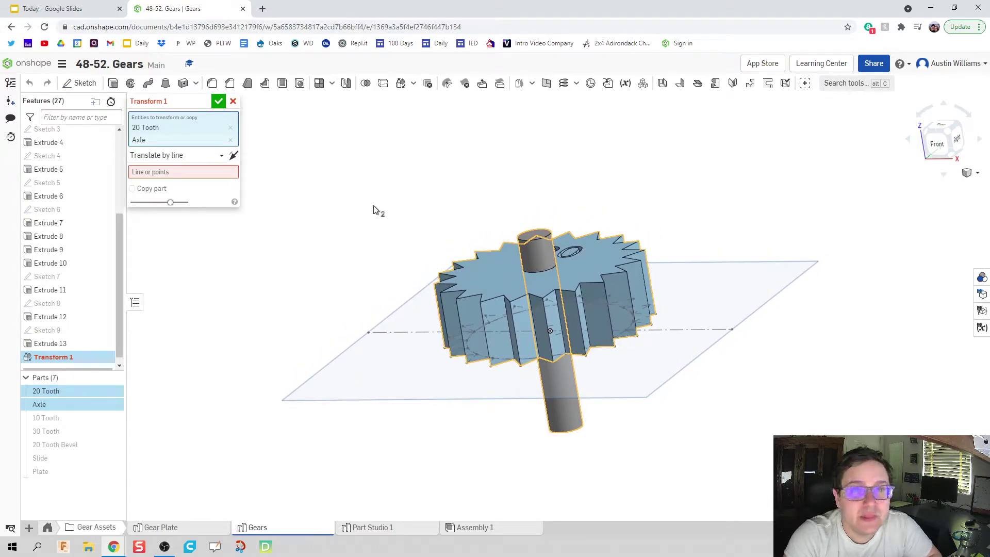
left_click(182, 156)
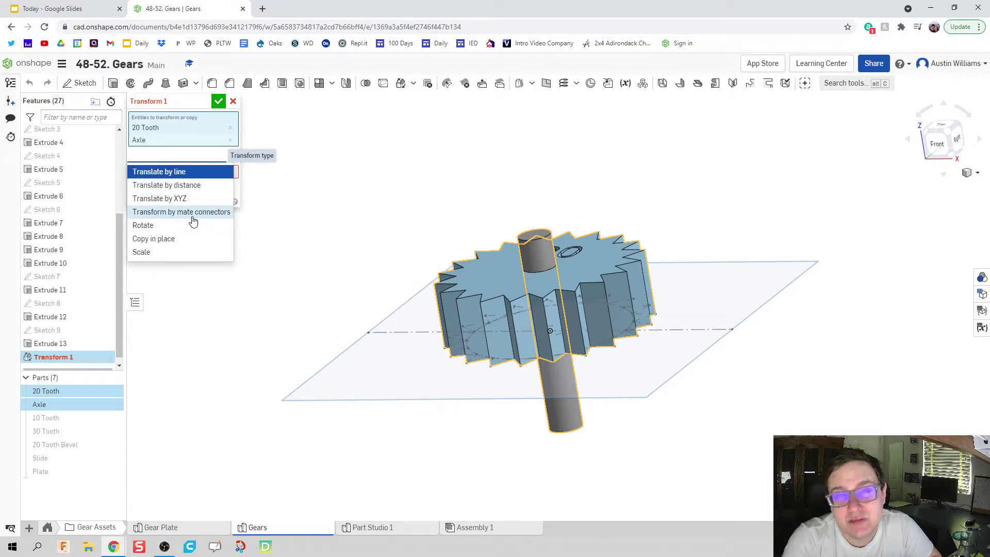
left_click(183, 230)
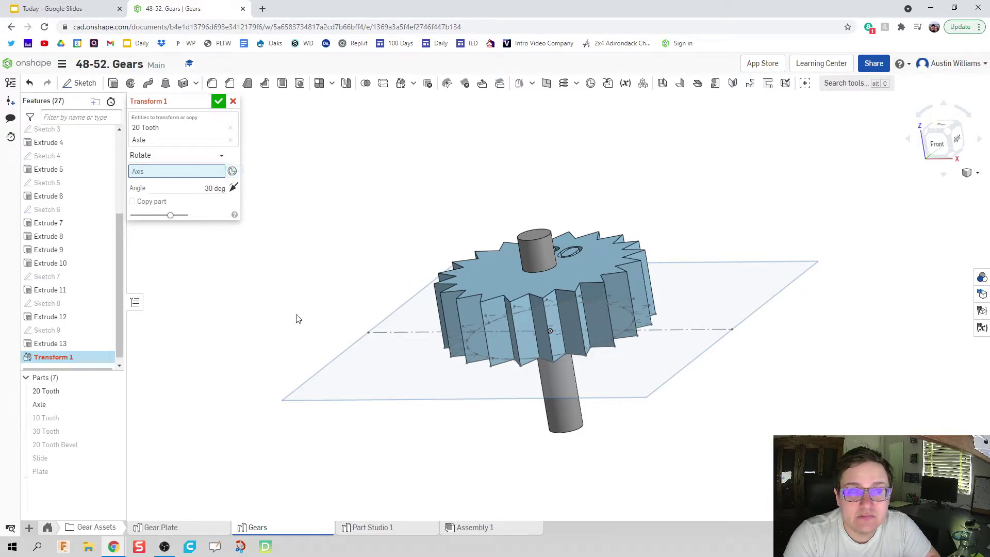
- Rotate the gear and axle 90 deg about the construction line and confirm Transform 1
left_click(412, 334)
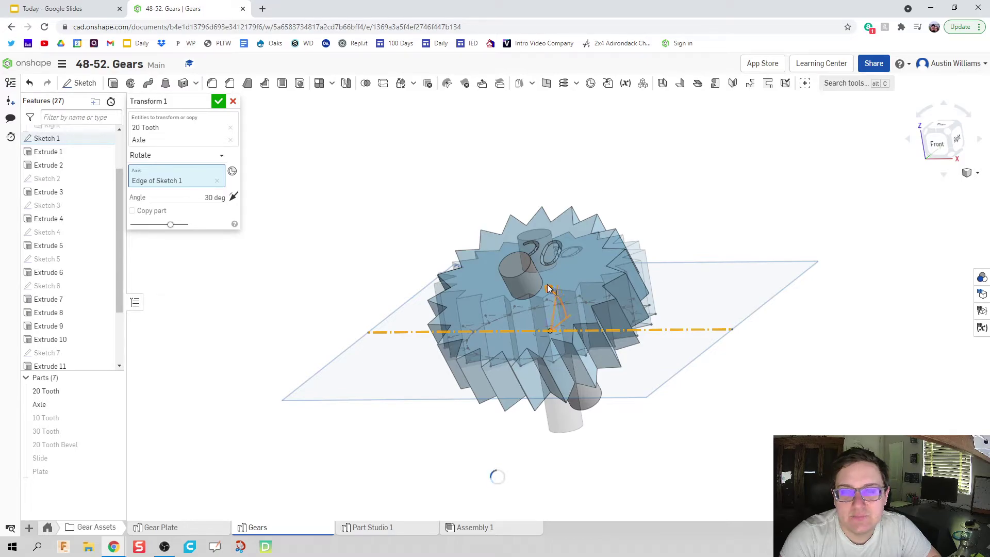
left_click_drag(547, 289, 537, 292)
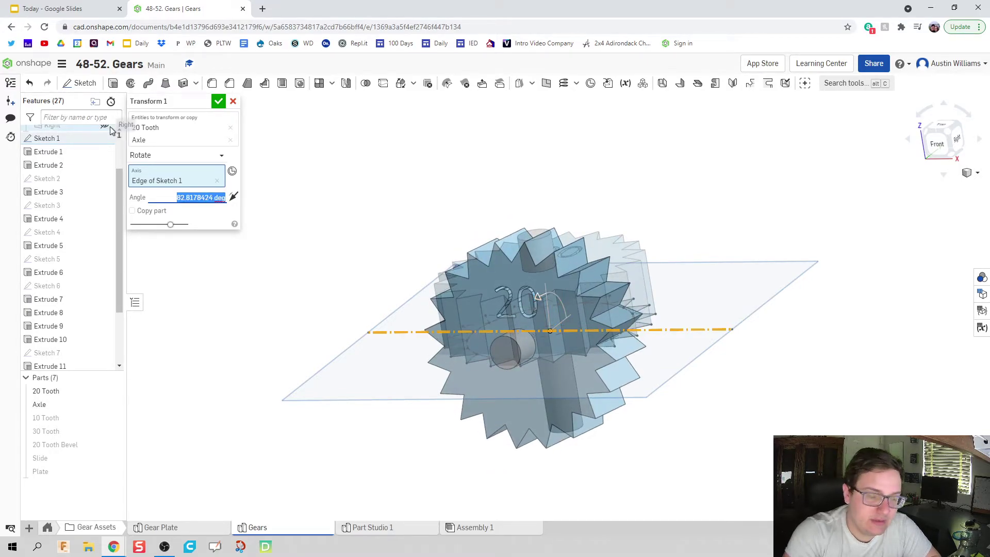
type("90")
key("Return")
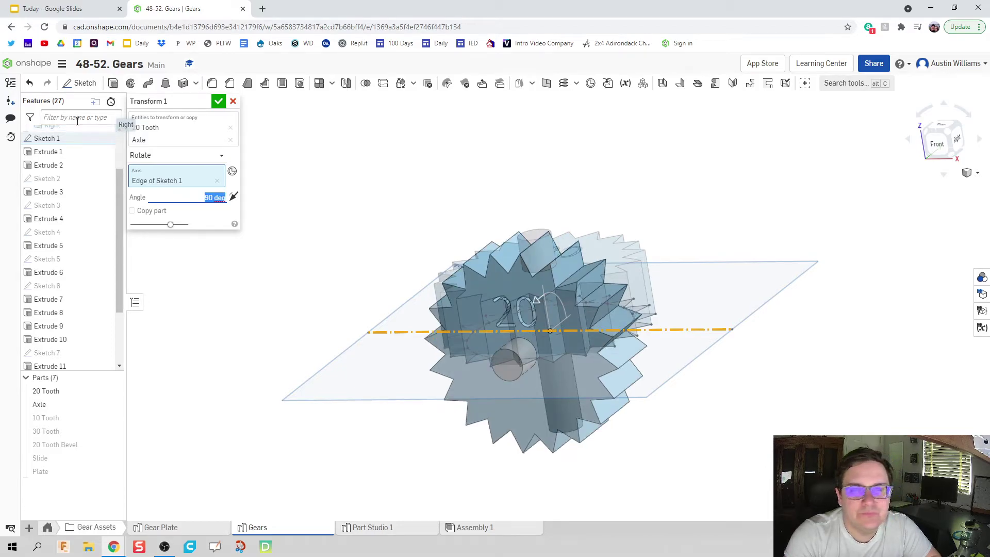
left_click(216, 102)
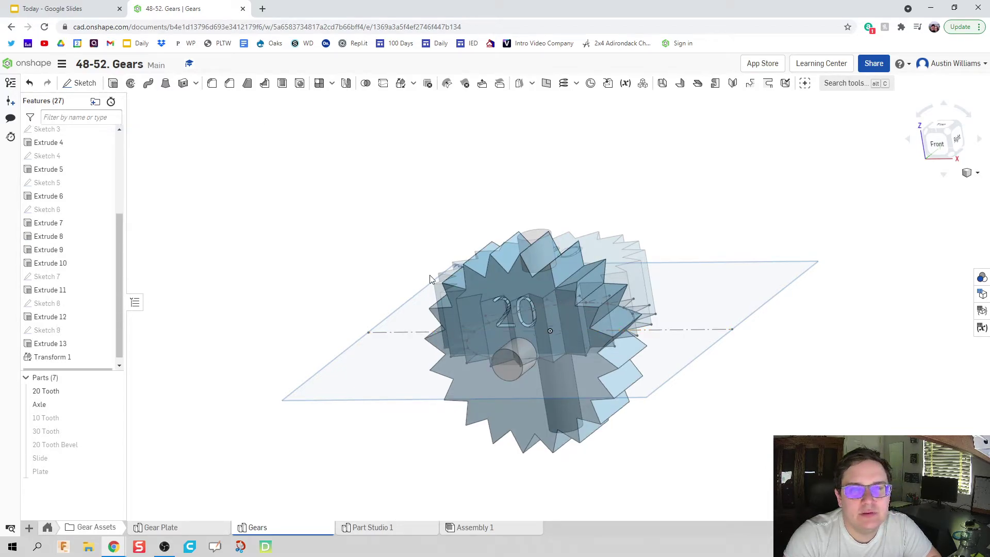
right_click_drag(390, 230, 370, 225)
- Hide Sketch 1 and scroll the feature list down to Transform 1
scroll(104, 216, "up", 3)
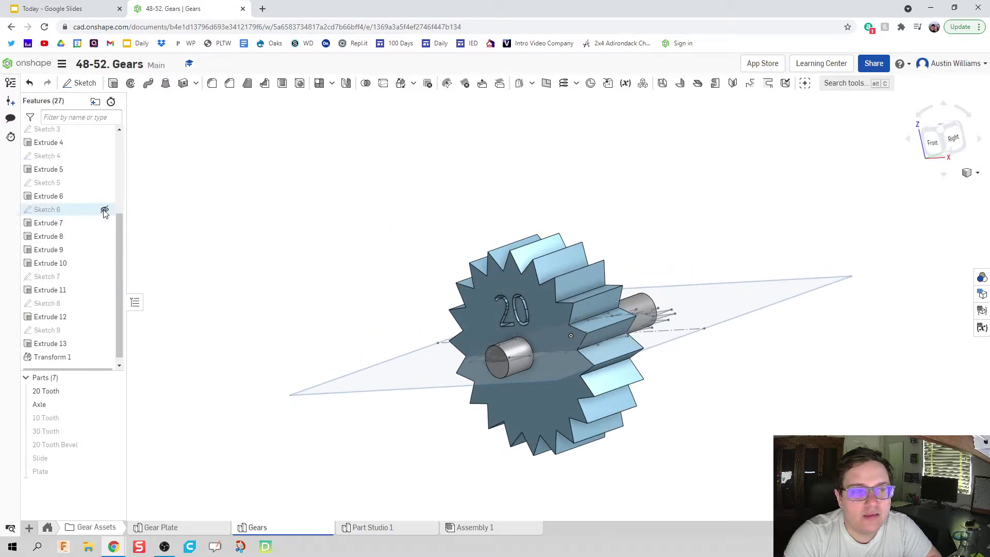
left_click(104, 198)
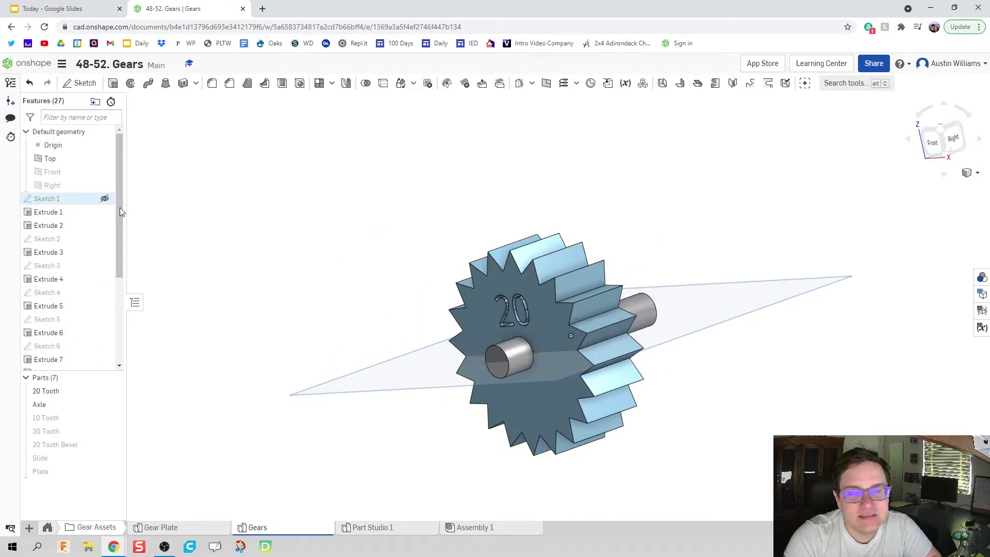
right_click_drag(426, 231, 442, 243)
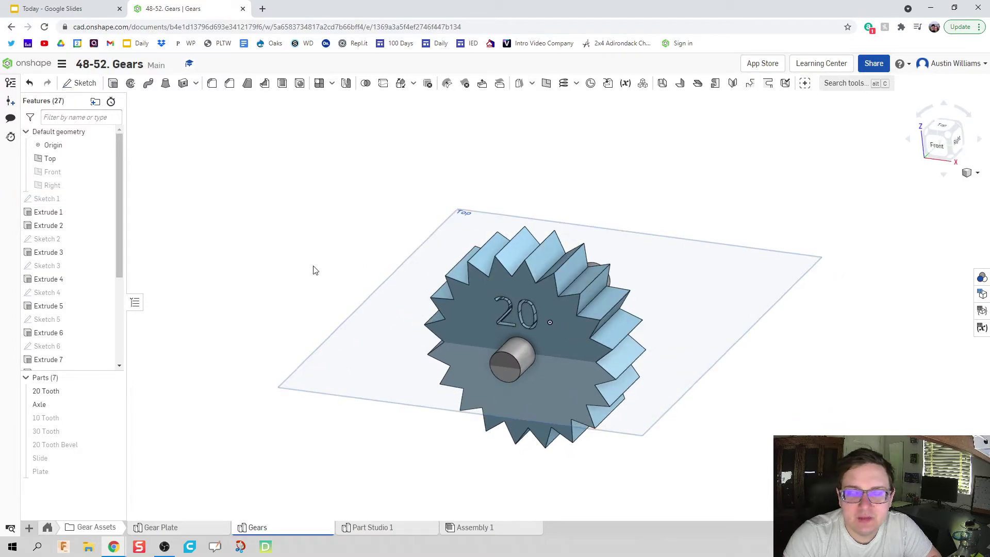
scroll(349, 197, "up", 3)
scroll(338, 188, "down", 3)
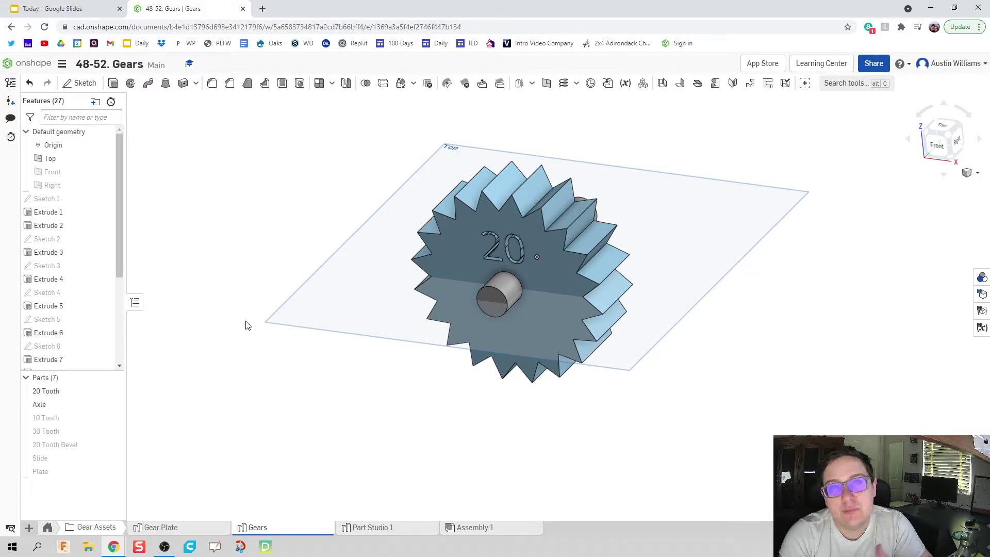
scroll(77, 288, "down", 4)
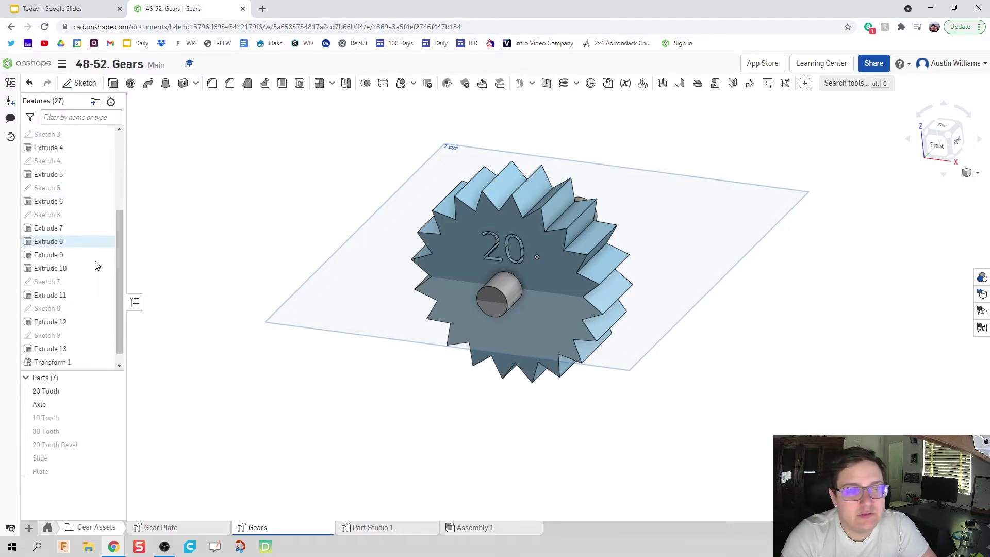
scroll(70, 340, "down", 2)
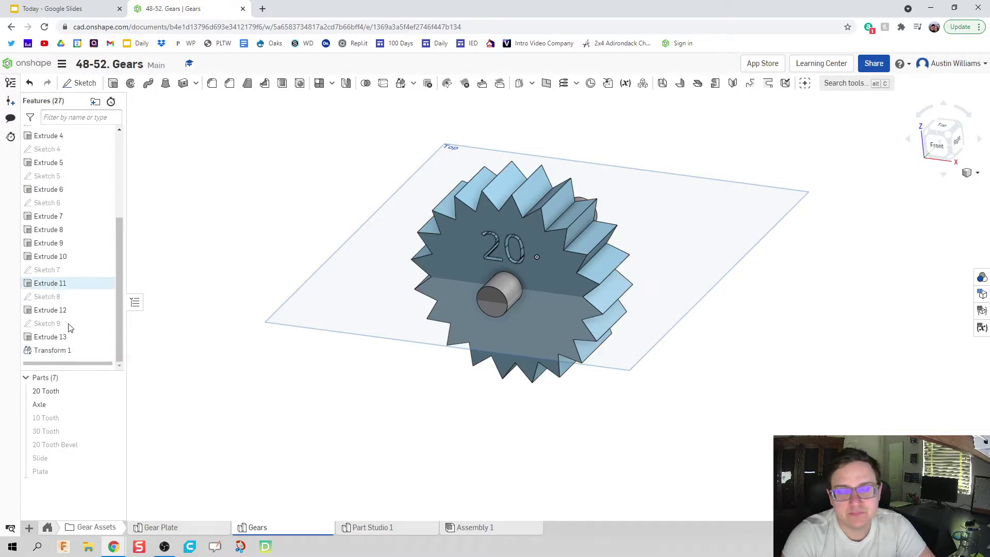
- Switch to the Assembly 1 tab and reposition the rack-and-pinion view
left_click(454, 527)
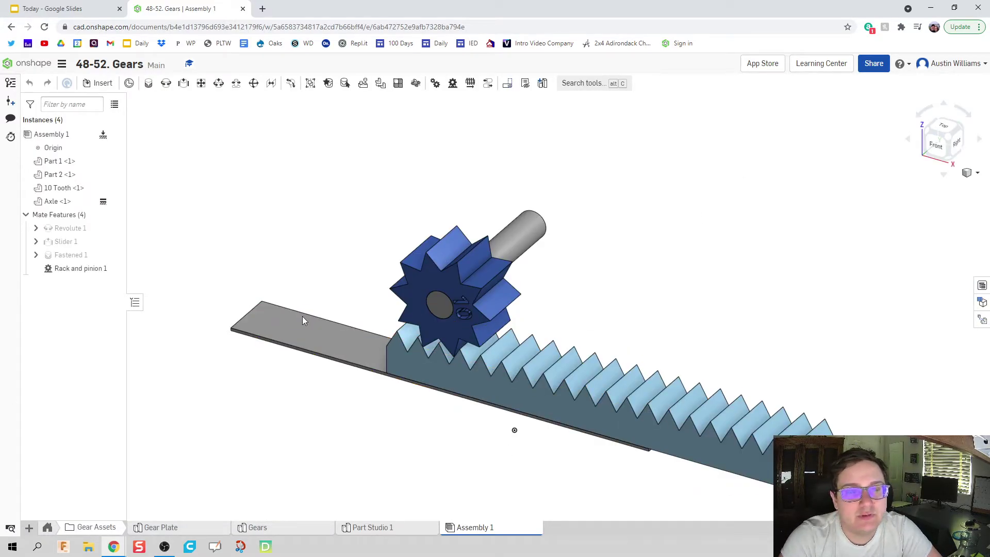
right_click_drag(303, 320, 329, 384)
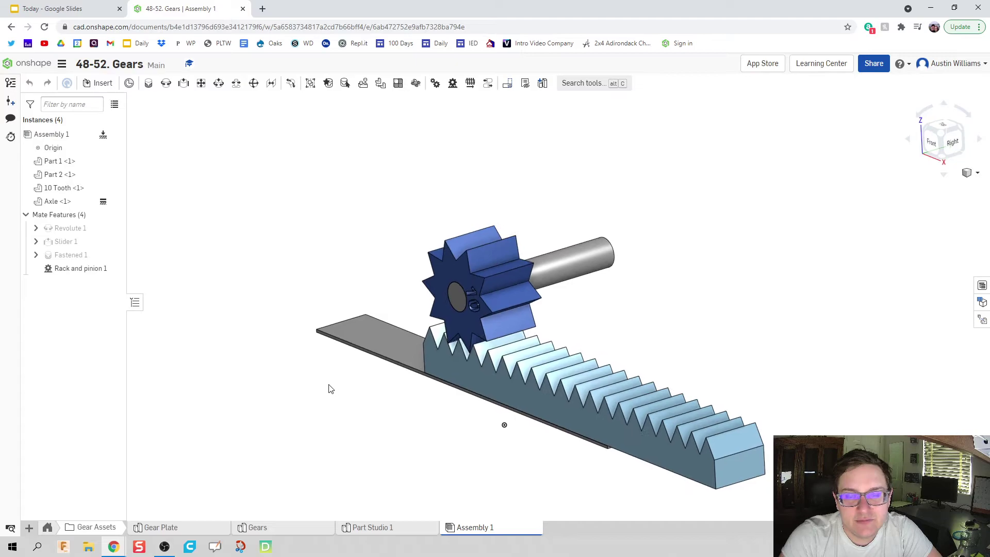
middle_click_drag(331, 389, 267, 356)
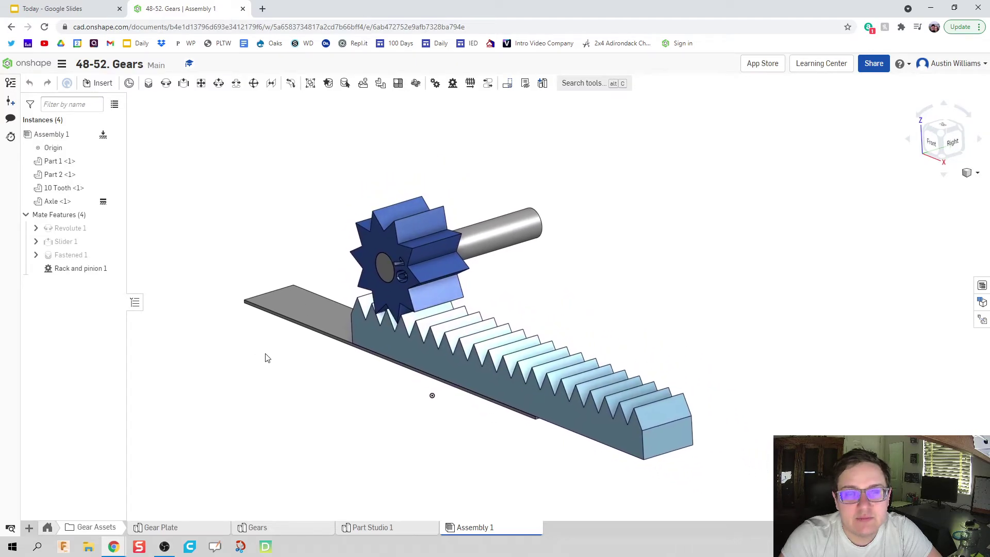
- Rotate the Axle exactly 90° with its triad and view the assembly from the front
right_click(61, 206)
left_click(103, 285)
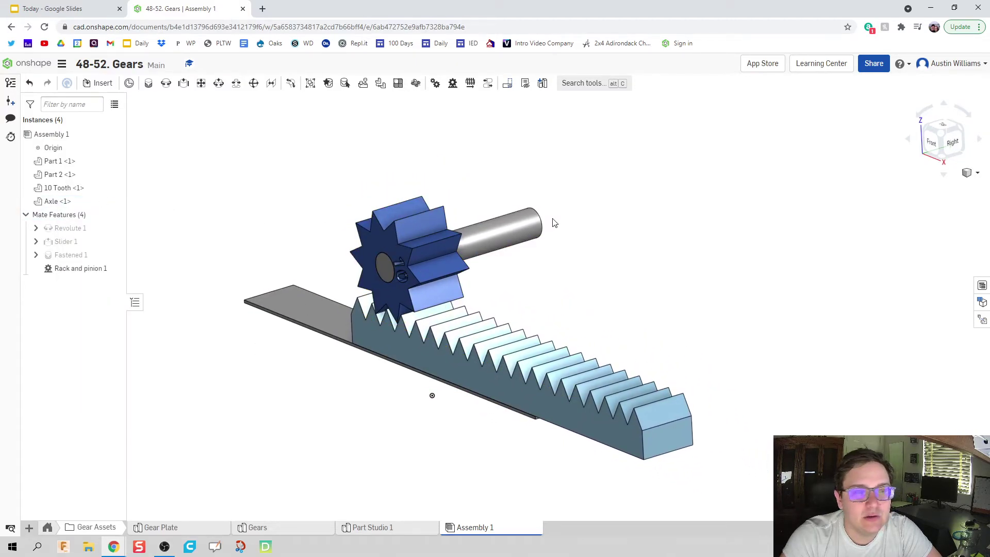
left_click(532, 226)
left_click_drag(583, 210, 533, 365)
scroll(478, 261, "down", 3)
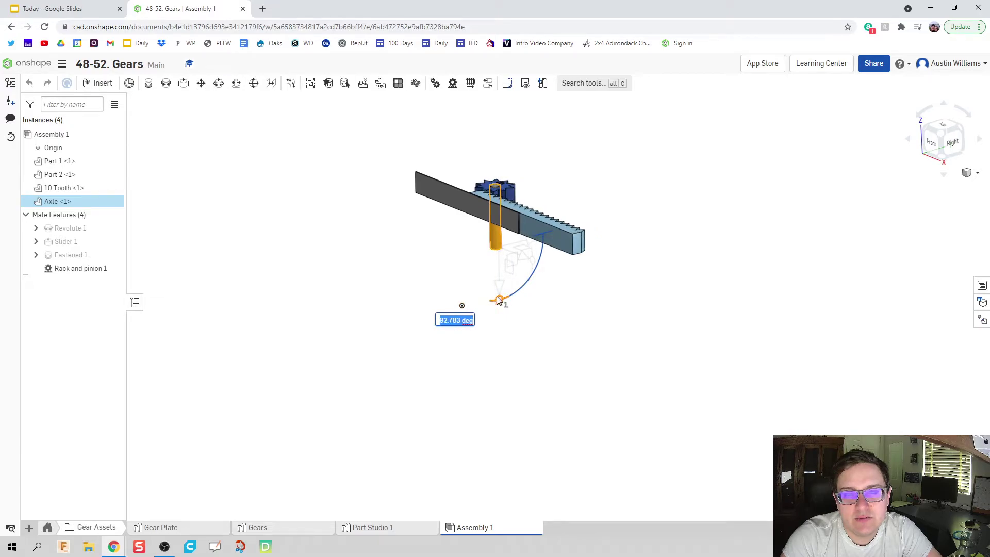
type("90")
key("Return")
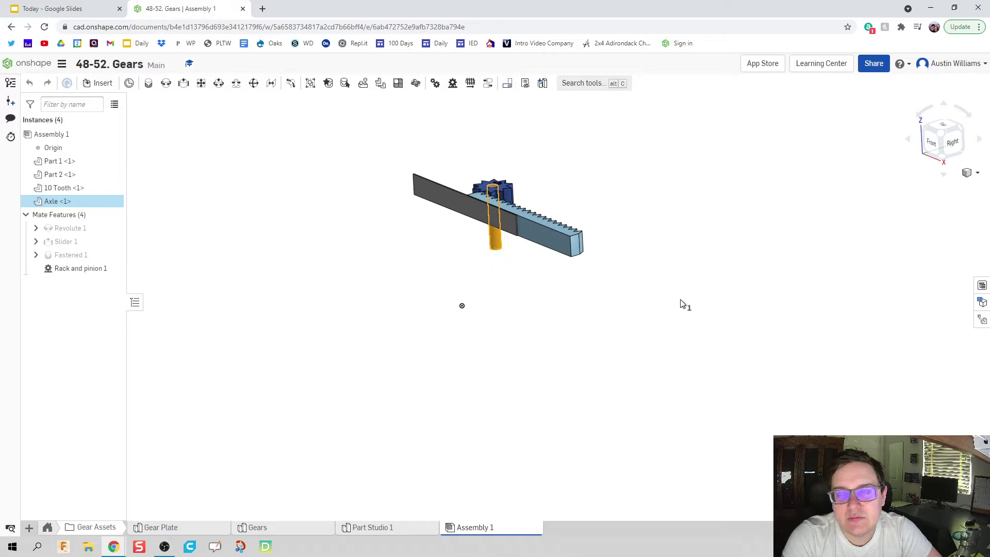
left_click(928, 149)
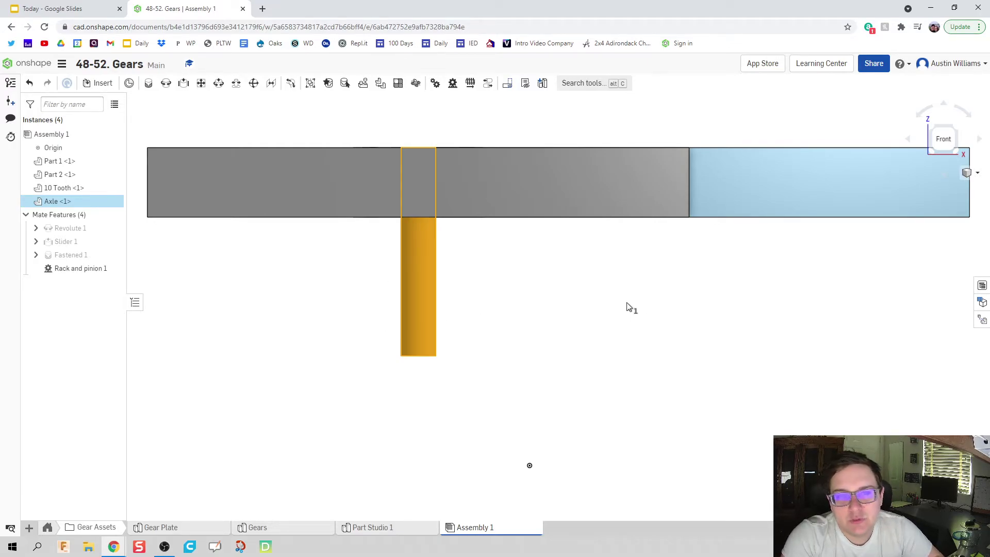
- Return to an angled view and fix the Axle instance in place
key("shift+7")
scroll(598, 361, "down", 5)
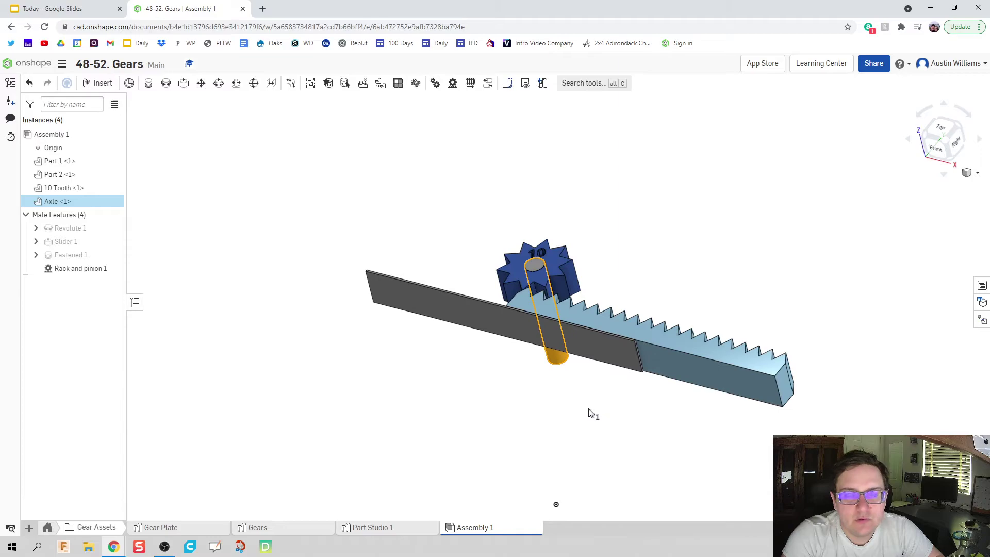
scroll(586, 412, "up", 2)
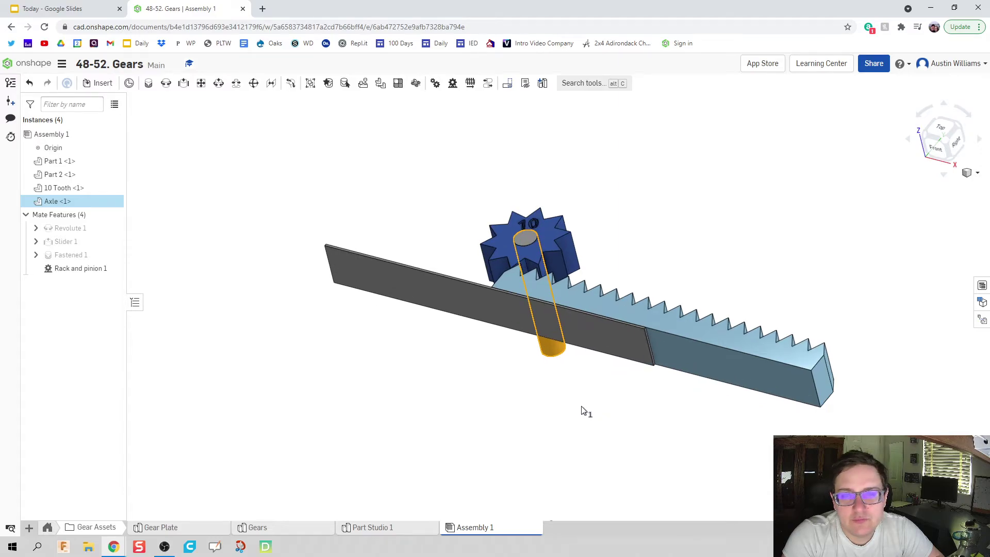
right_click(59, 201)
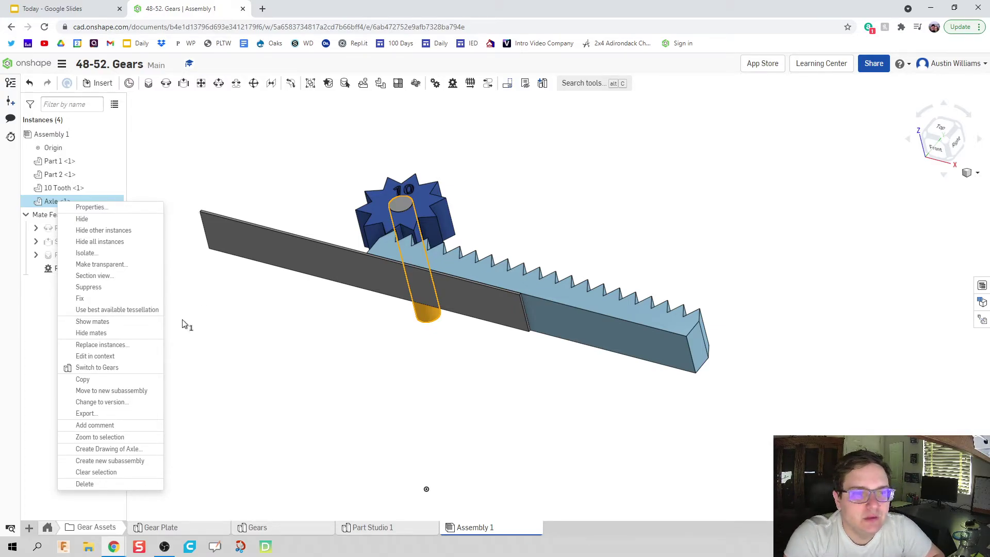
left_click(148, 299)
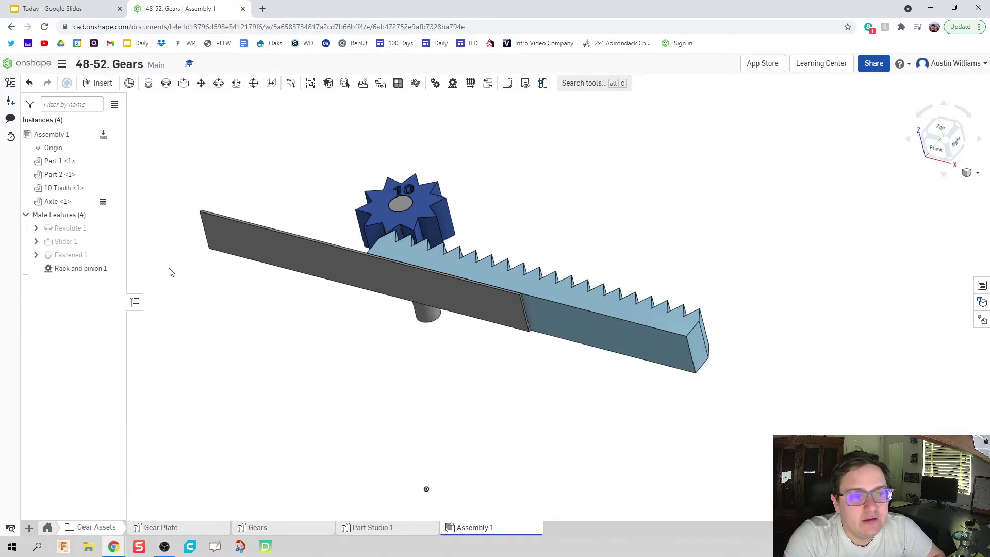
- Unfix the Axle and orbit so the rack runs diagonally downward
right_click(61, 201)
left_click(101, 288)
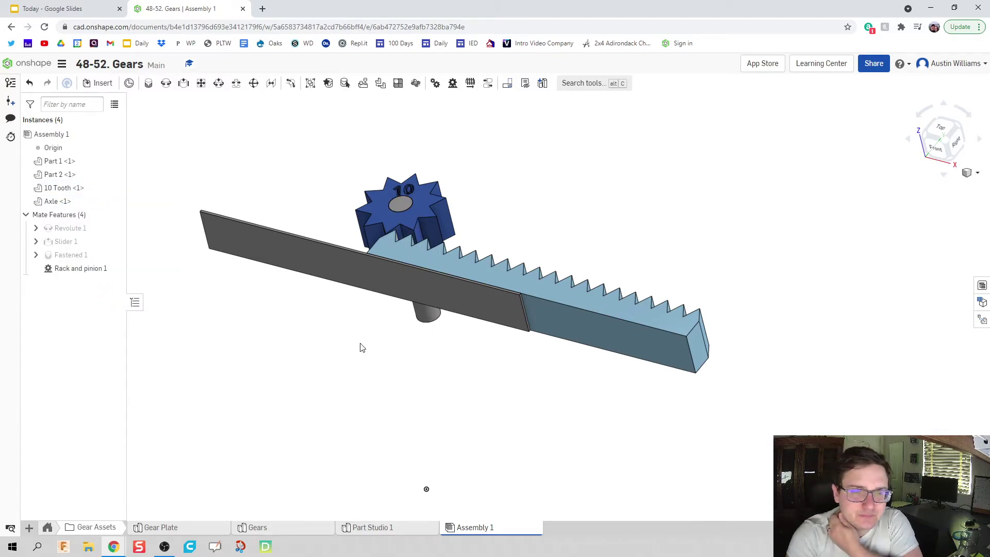
right_click_drag(353, 347, 316, 366)
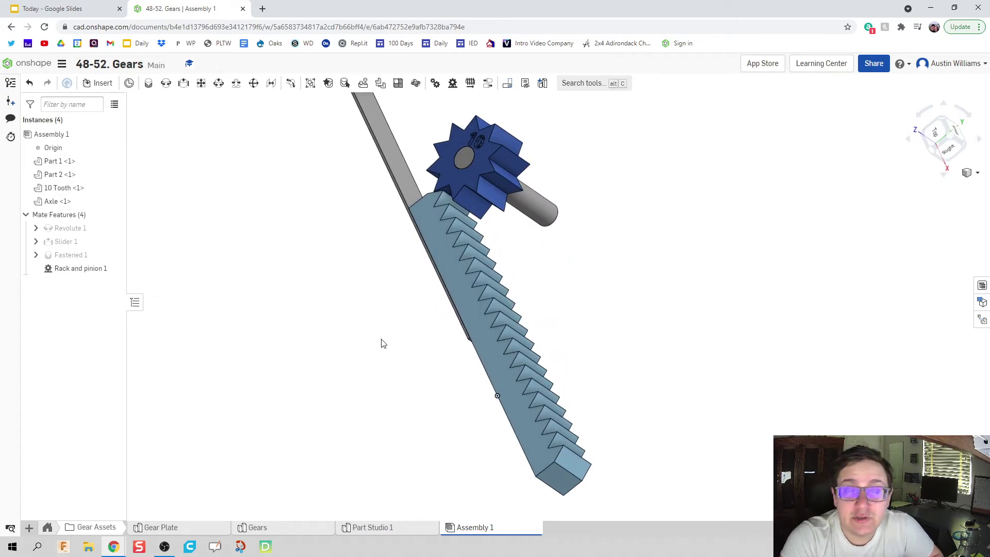
- Select the axle, zoom in, and slide it about 0.22 in along its length
left_click(524, 205)
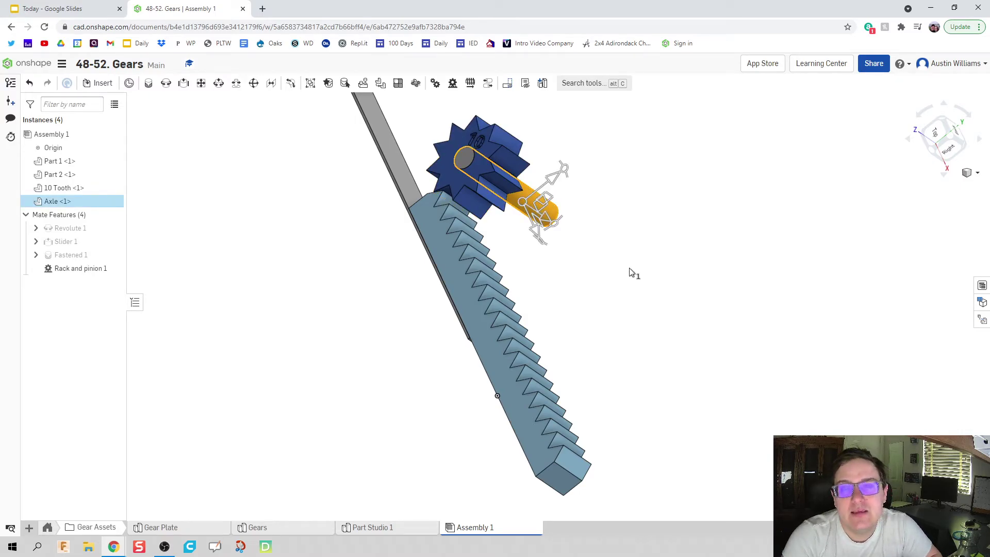
right_click_drag(600, 398, 557, 283)
scroll(552, 387, "up", 3)
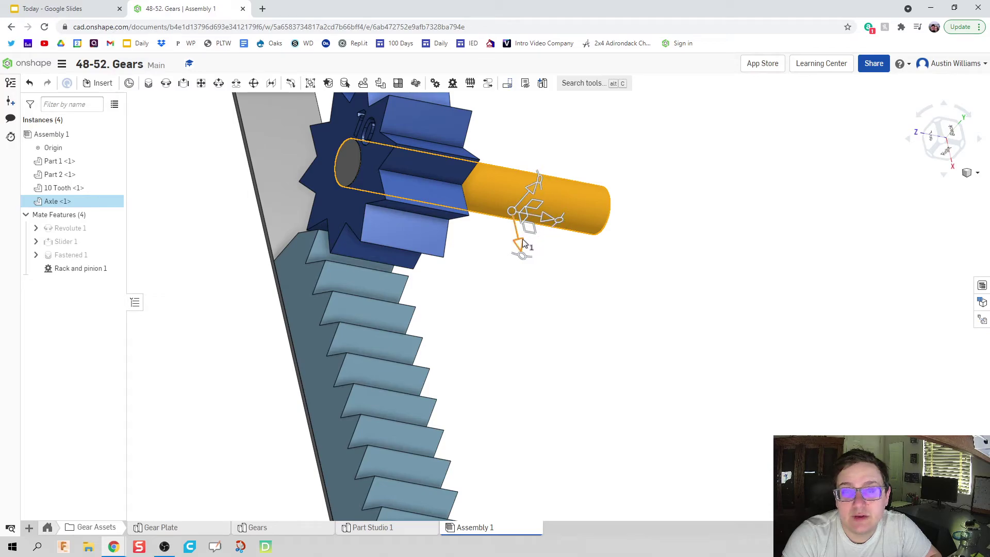
left_click_drag(524, 253, 524, 221)
- Deselect and reselect the axle, panning the scene to frame it
left_click(566, 311)
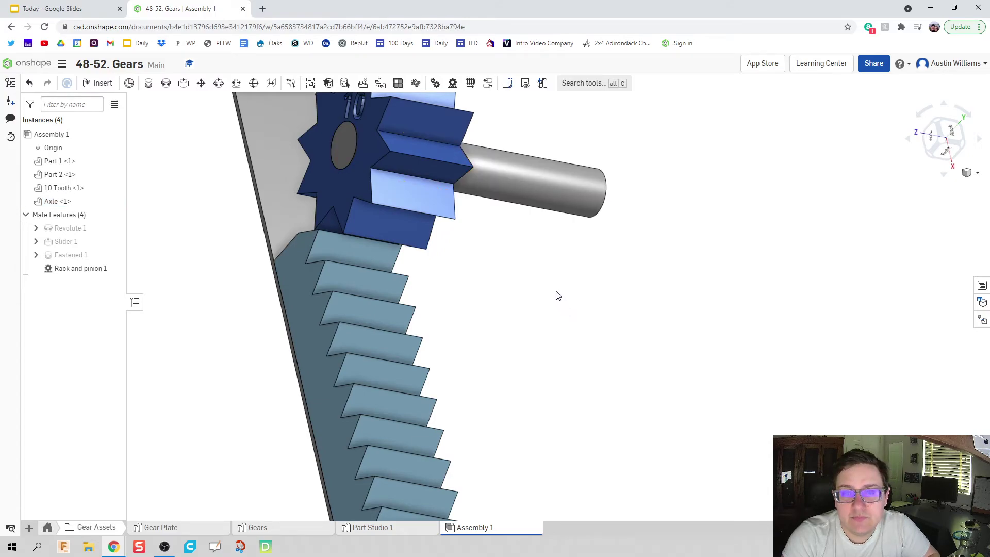
right_click(538, 185)
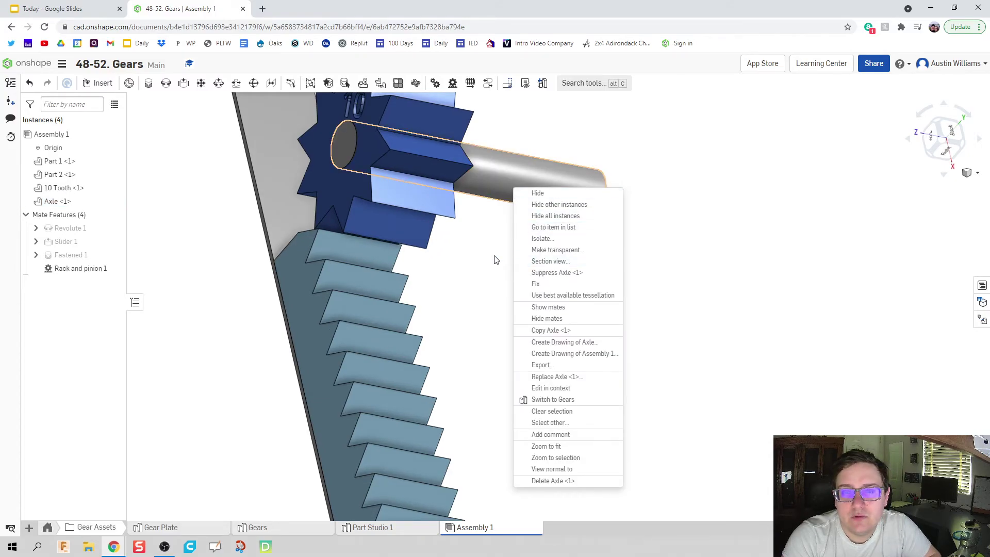
left_click(494, 259)
left_click(521, 187)
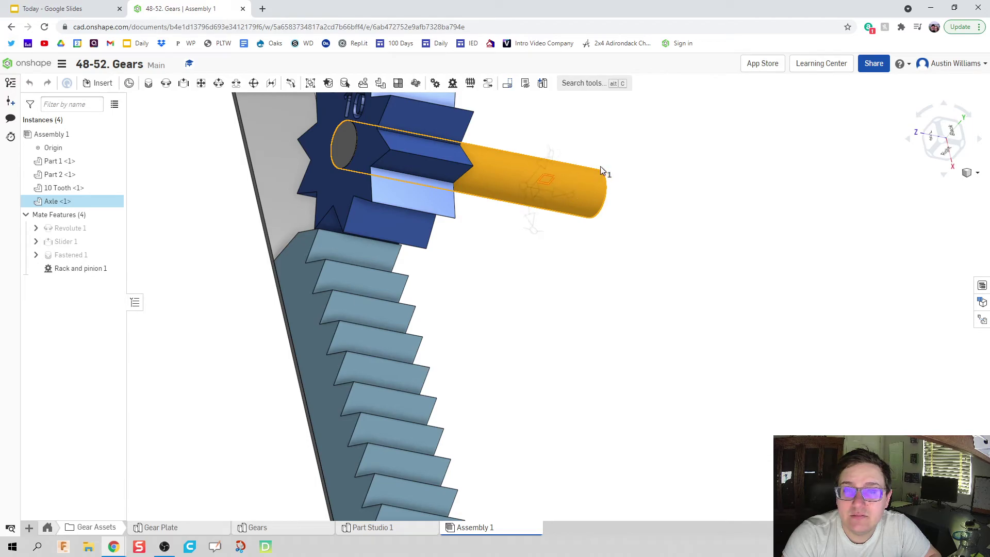
middle_click_drag(600, 166, 637, 160)
middle_click_drag(578, 202, 592, 174)
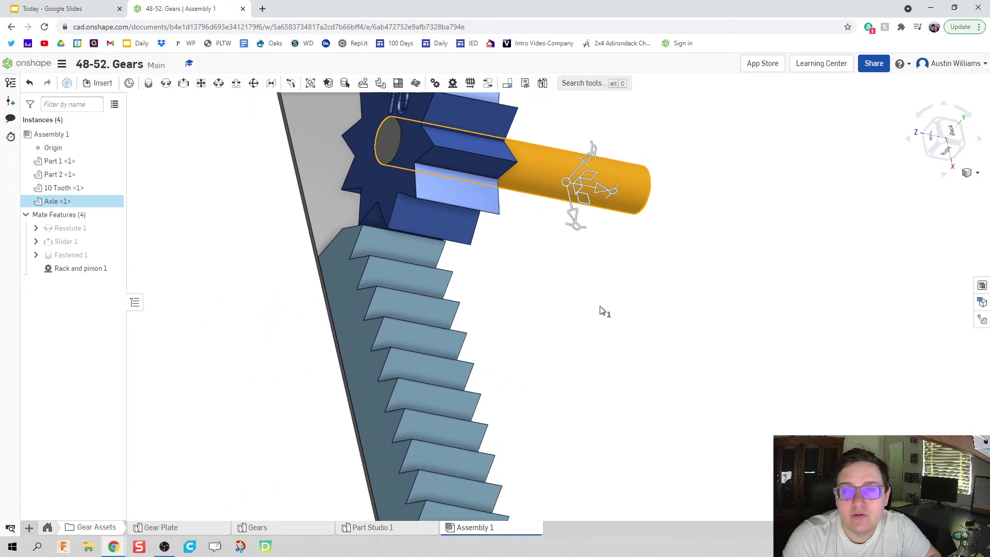
middle_click_drag(601, 312, 550, 356)
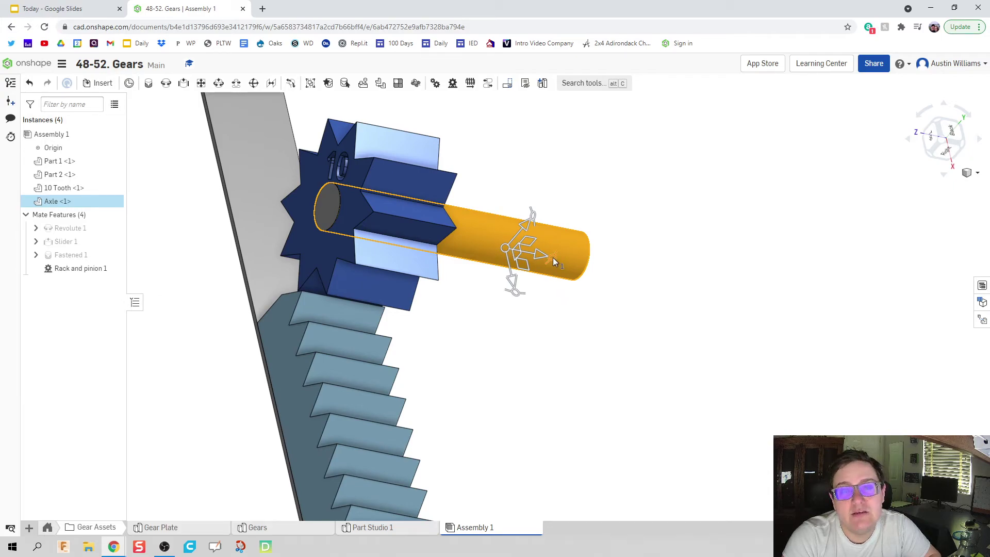
- Rotate the axle and pinion 90° and check them from the Top and Front views
left_click_drag(552, 256, 530, 218)
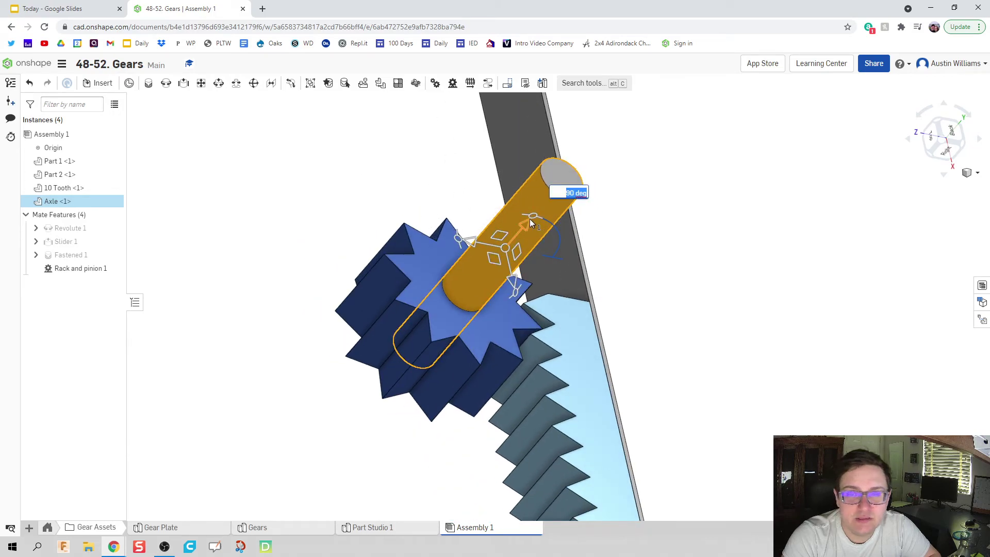
left_click(815, 304)
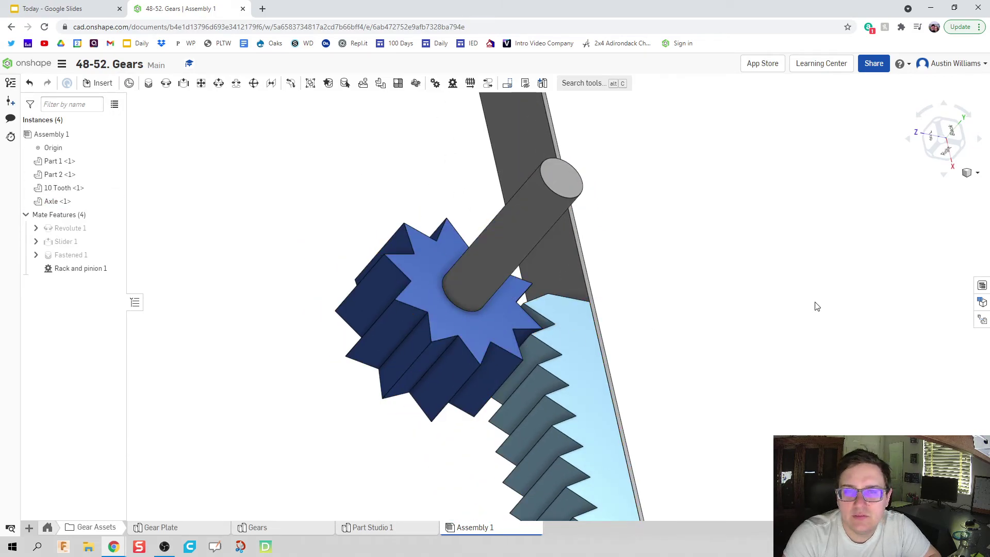
left_click(932, 143)
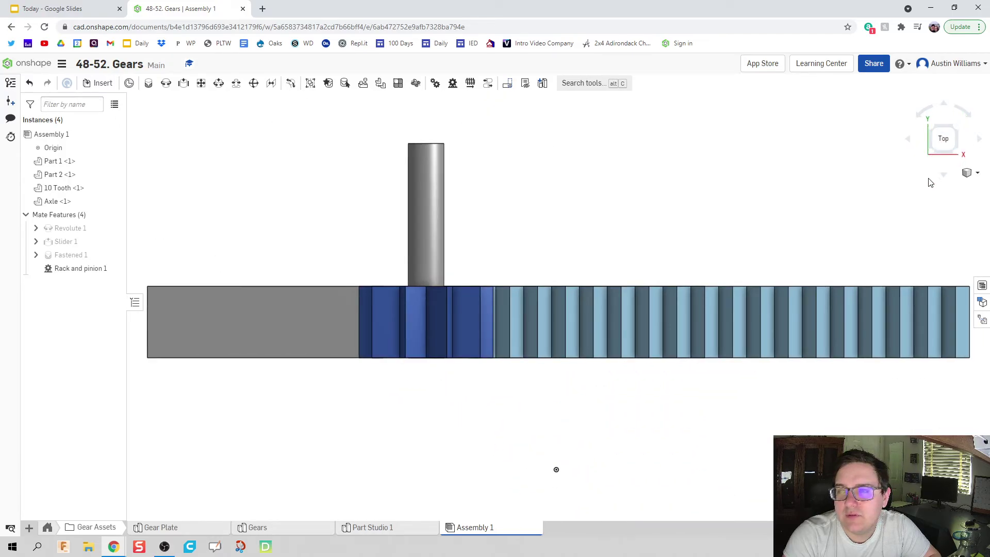
left_click(943, 154)
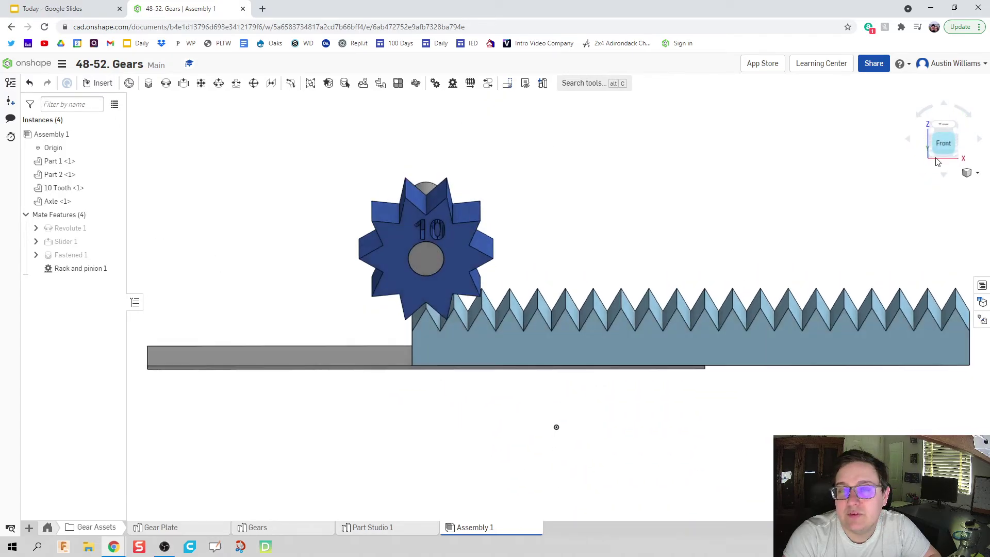